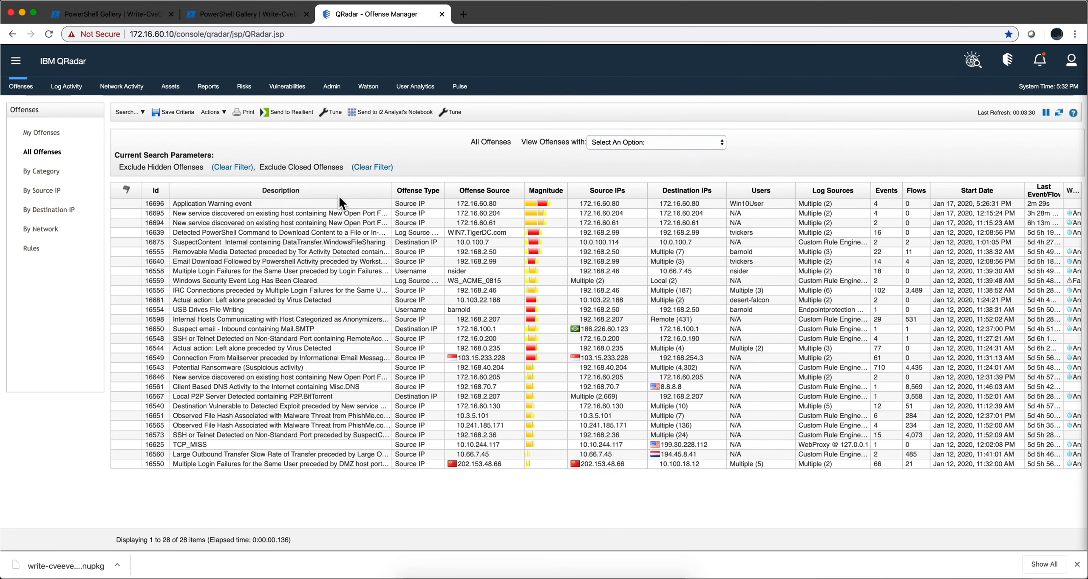
- Open offense 16696 for the Application Warning event and display the list of rules contributing to it
{"action": "left_click", "coordinate": [268, 204]}
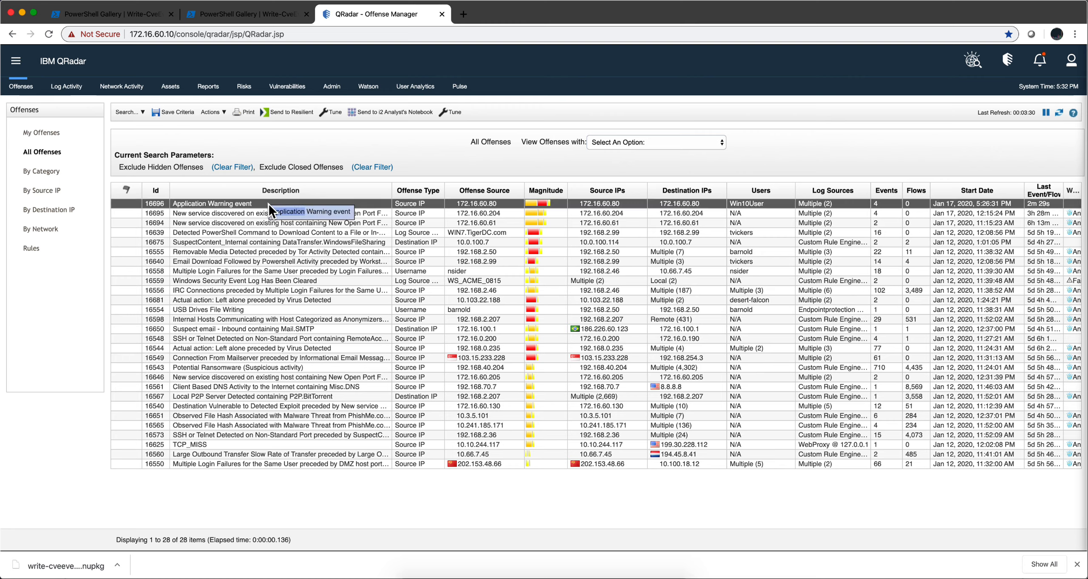
{"action": "double_click", "coordinate": [243, 206]}
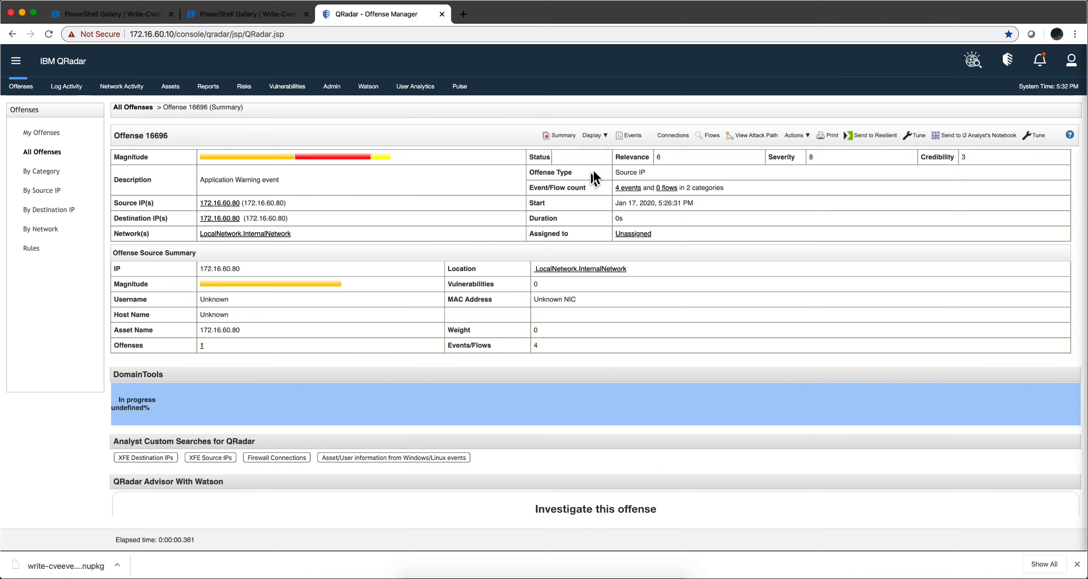
{"action": "left_click", "coordinate": [596, 136]}
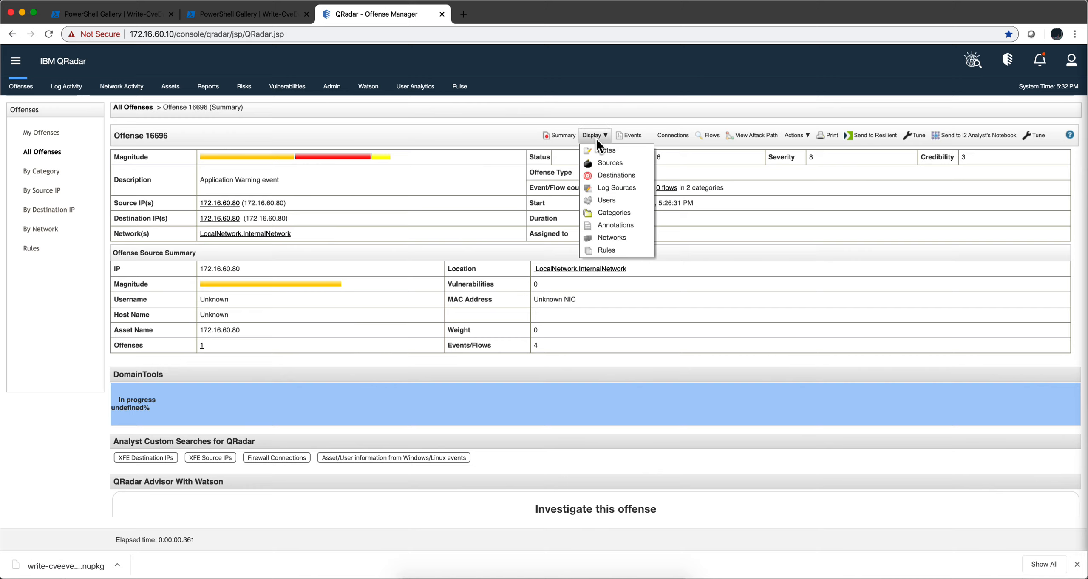
{"action": "left_click", "coordinate": [600, 252]}
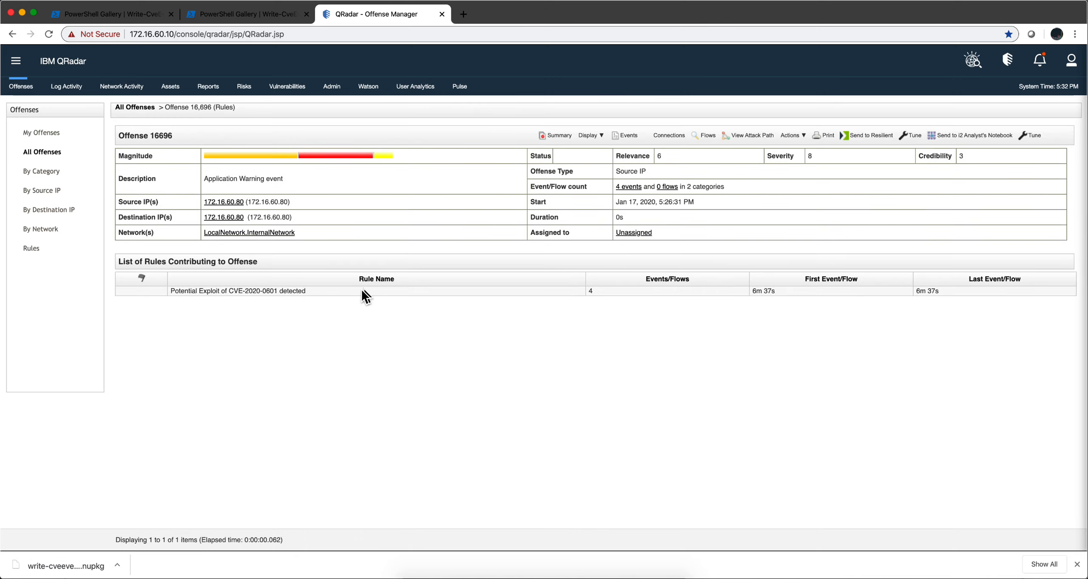
- Open the Potential Exploit of CVE-2020-0601 detected rule in the rule wizard to review its tests, then cancel out of it
{"action": "double_click", "coordinate": [348, 289]}
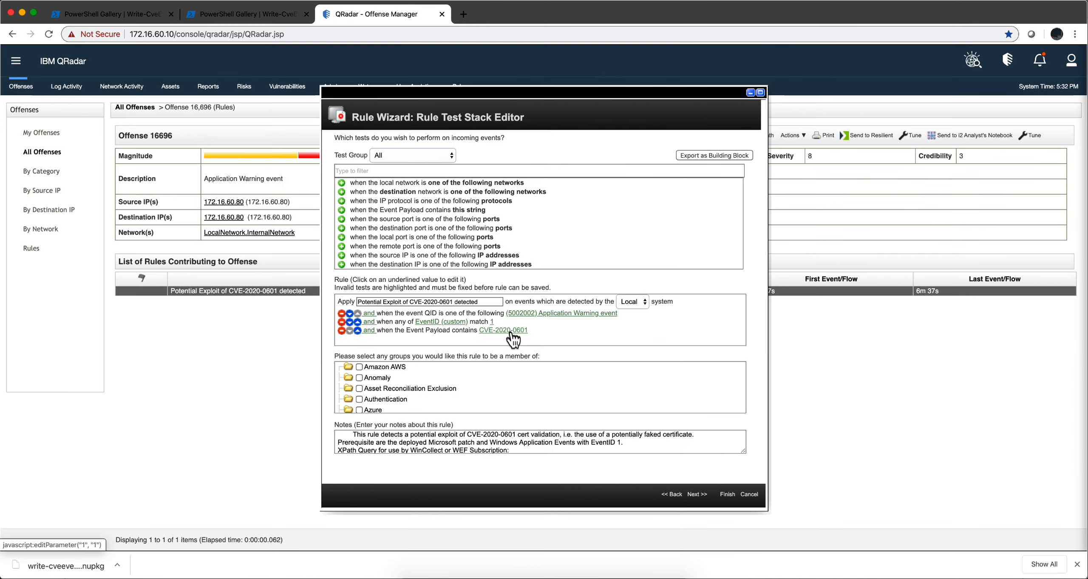
{"action": "left_click", "coordinate": [749, 494]}
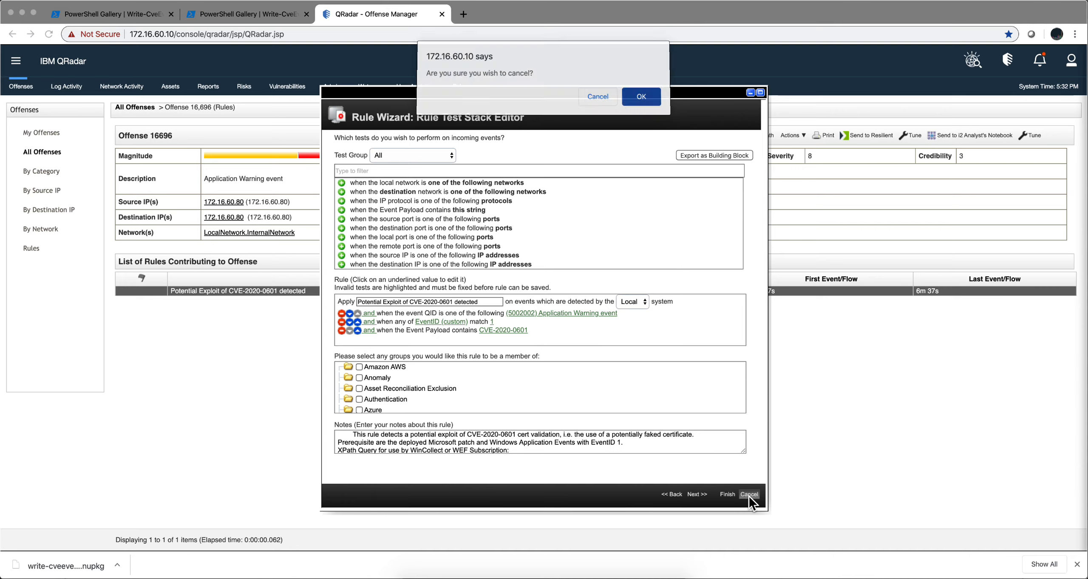
{"action": "left_click", "coordinate": [641, 99]}
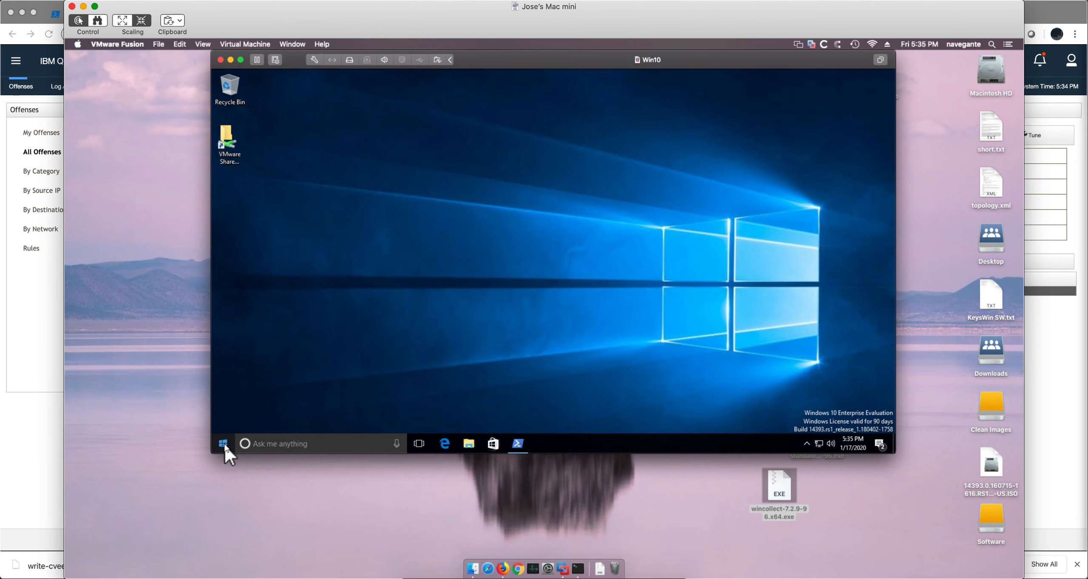
- In the Windows 10 virtual machine, search for and launch the WinCollect Configuration Console, allowing it to make changes
{"action": "left_click", "coordinate": [224, 442]}
{"action": "left_click", "coordinate": [259, 442]}
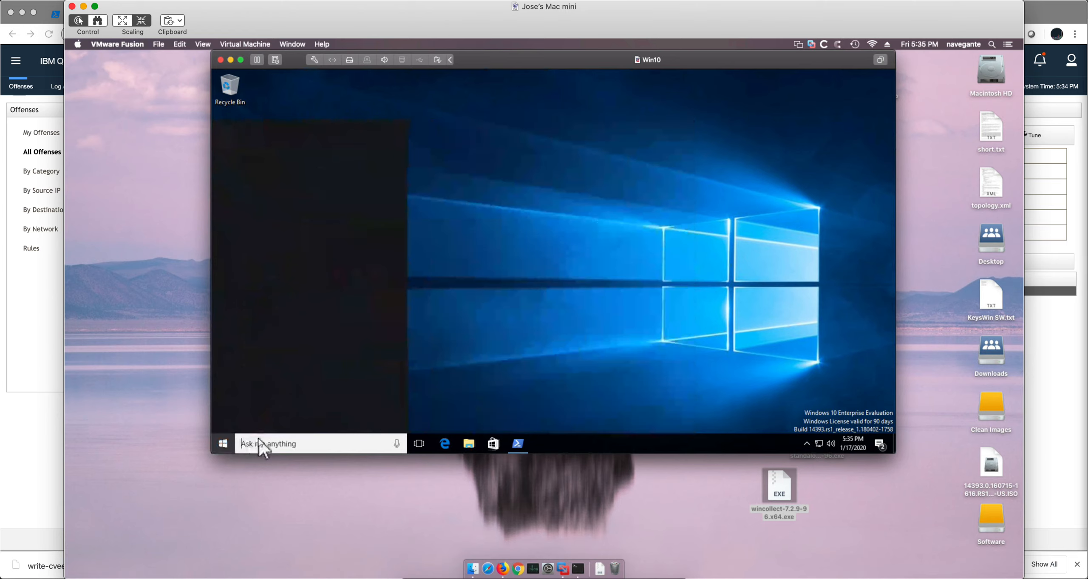
{"action": "type", "text": "win"}
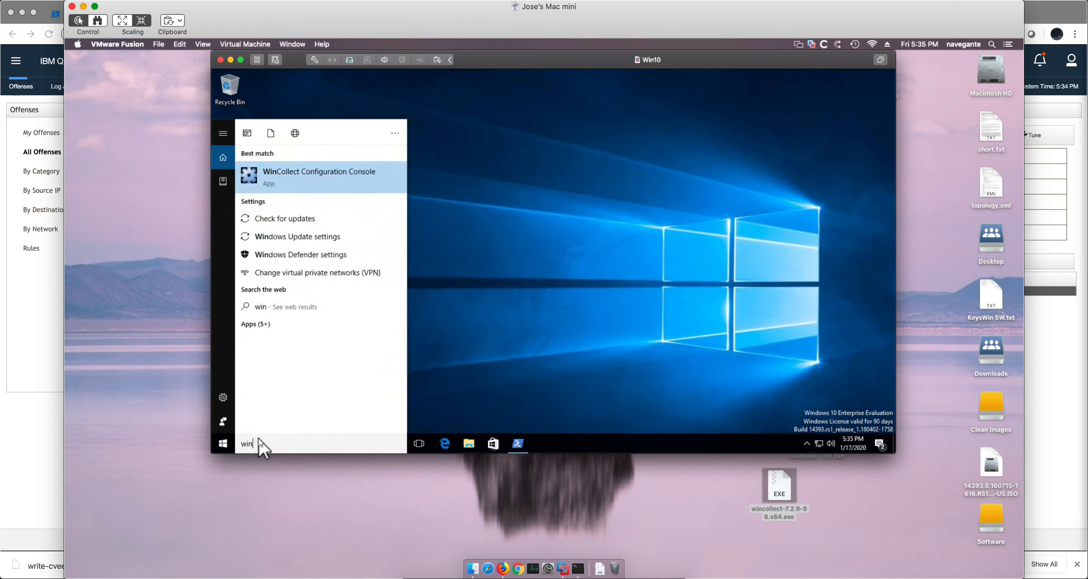
{"action": "type", "text": "c"}
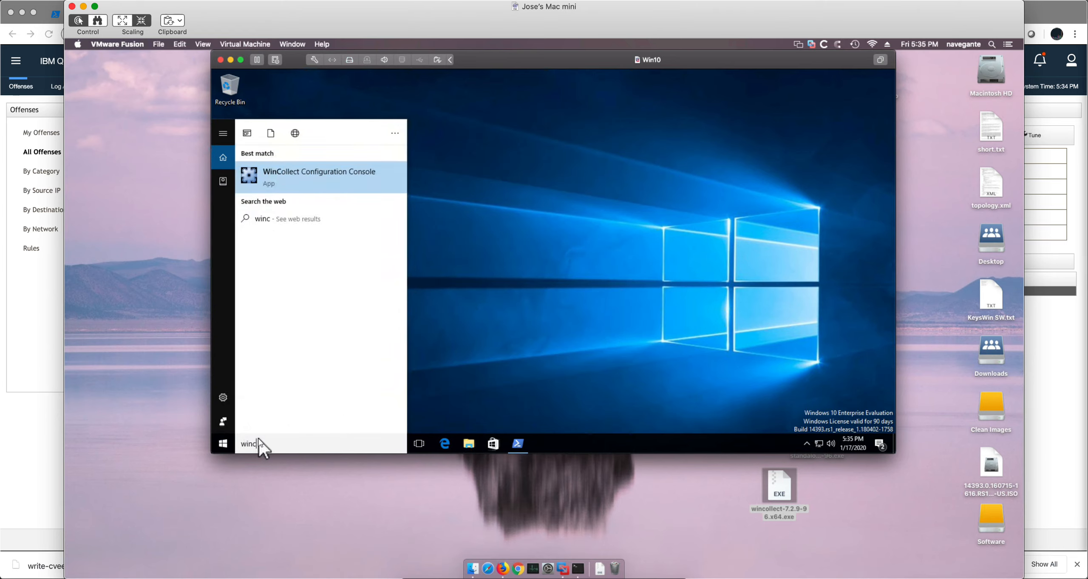
{"action": "left_click", "coordinate": [329, 176]}
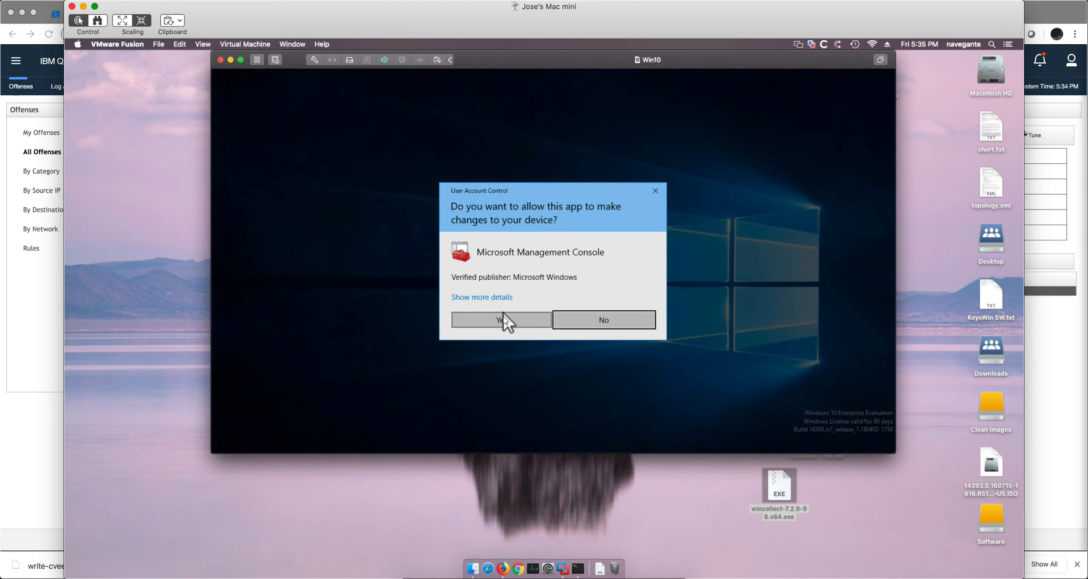
{"action": "left_click", "coordinate": [502, 319]}
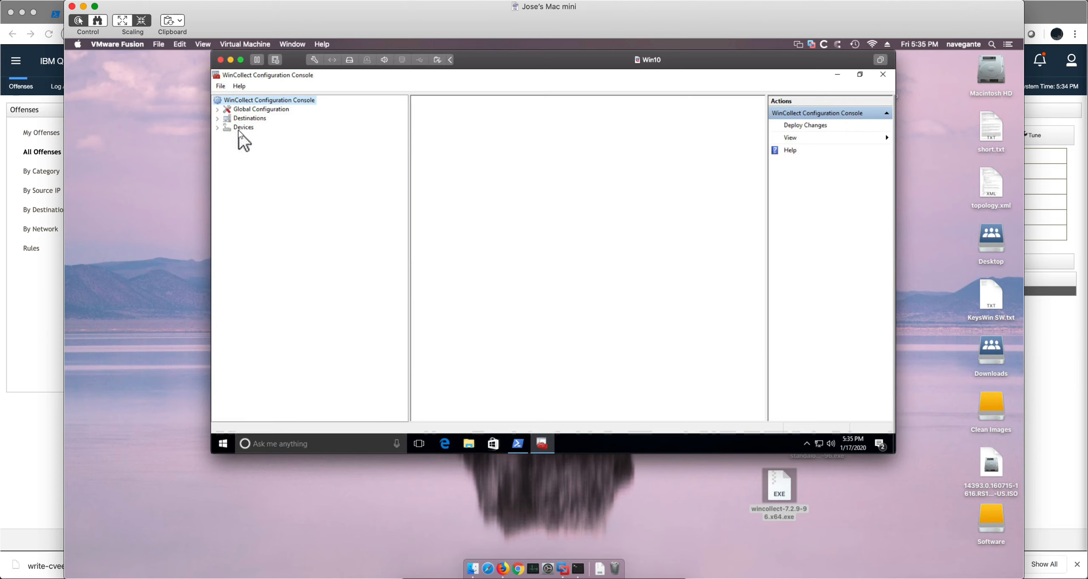
- Review the WIN10 device's properties under Microsoft Windows Event Log devices, reading through its XPath Query
{"action": "left_click", "coordinate": [217, 127]}
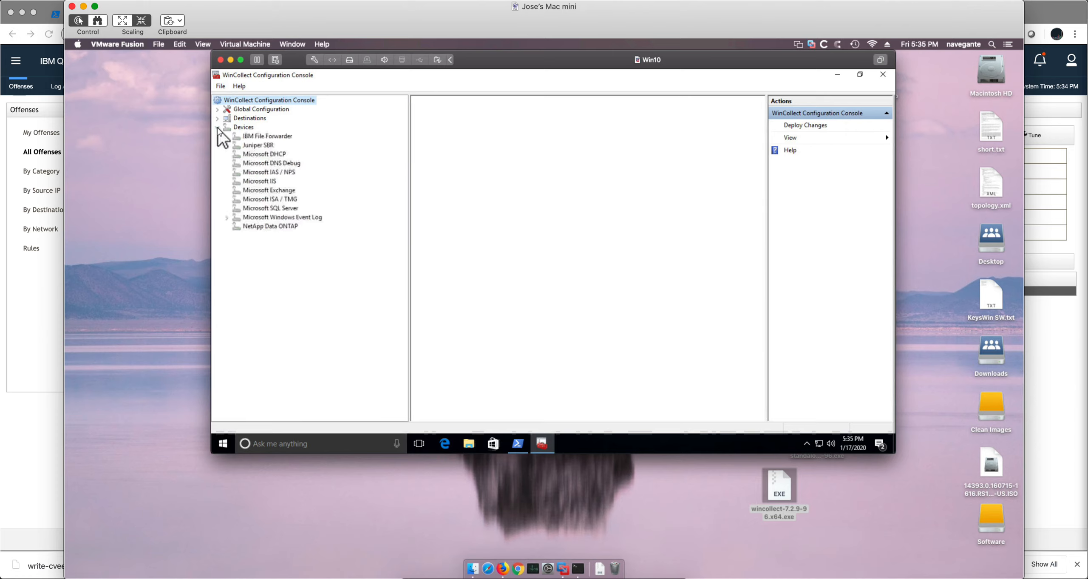
{"action": "left_click", "coordinate": [226, 217]}
{"action": "left_click", "coordinate": [258, 227]}
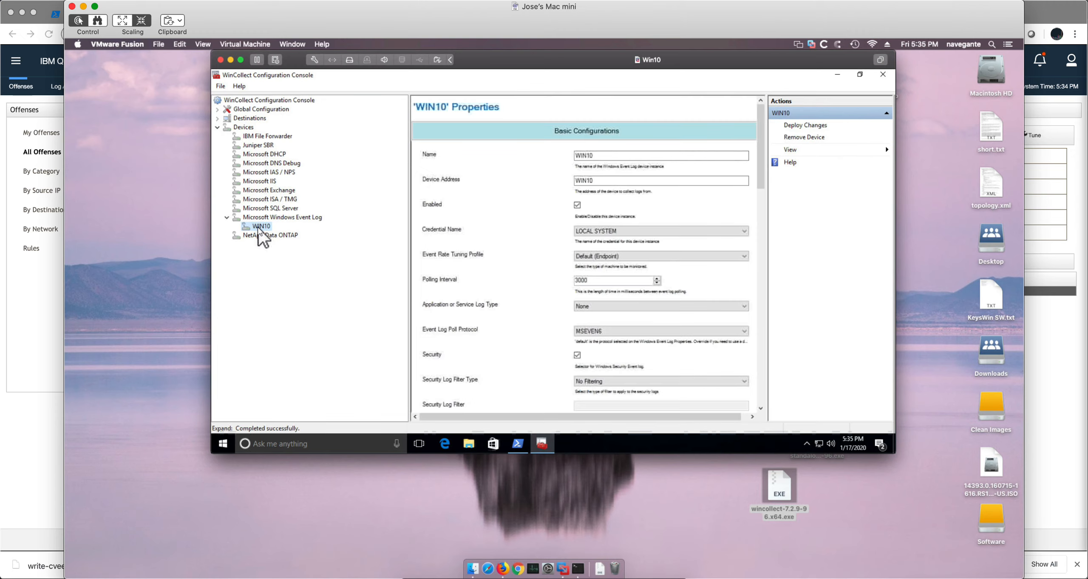
{"action": "scroll", "coordinate": [571, 259], "scroll_direction": "down", "scroll_amount": 10}
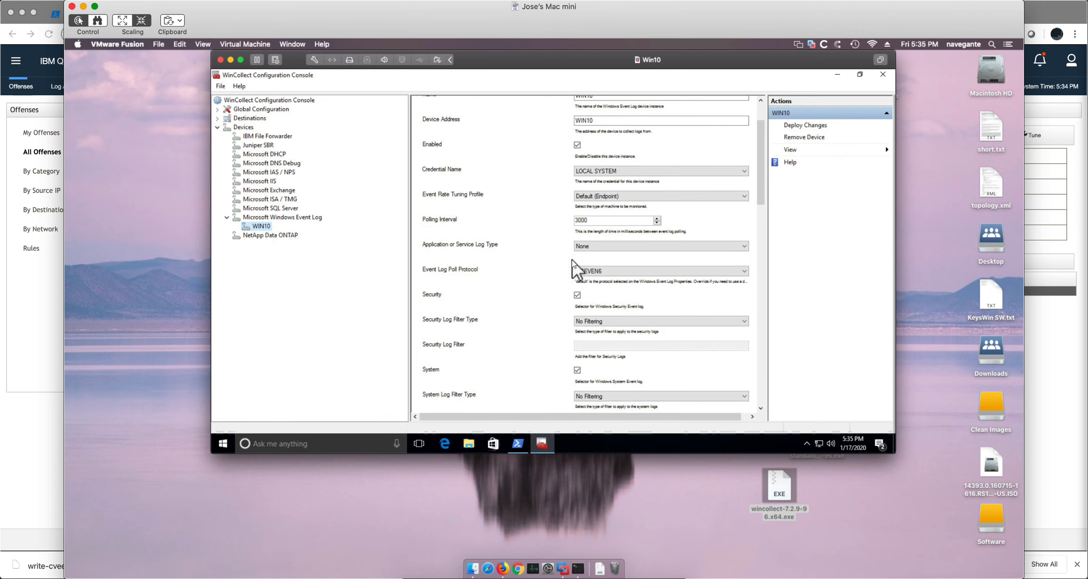
{"action": "scroll", "coordinate": [547, 269], "scroll_direction": "down", "scroll_amount": 5}
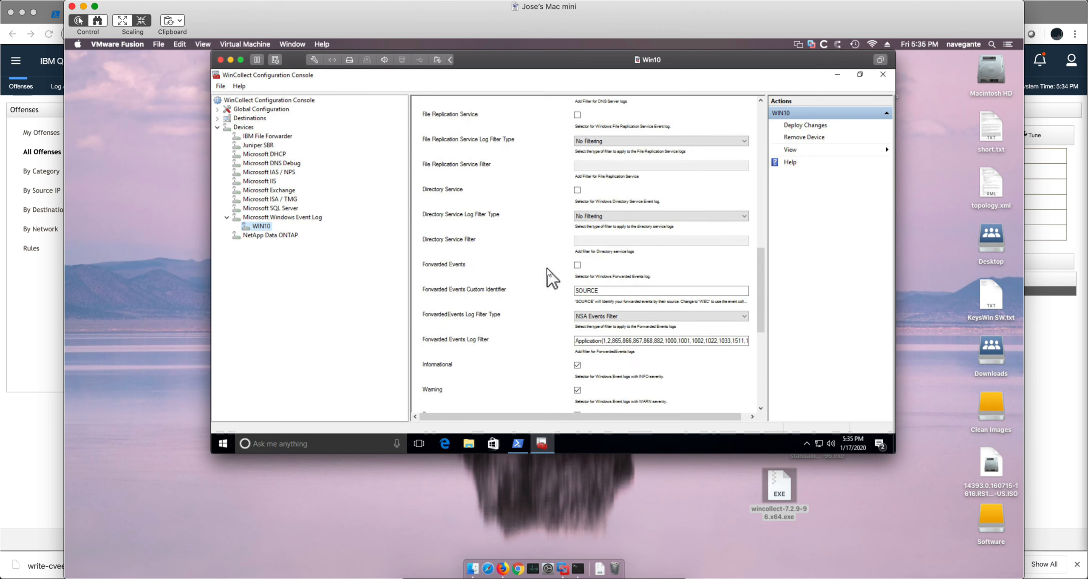
{"action": "scroll", "coordinate": [546, 268], "scroll_direction": "down", "scroll_amount": 5}
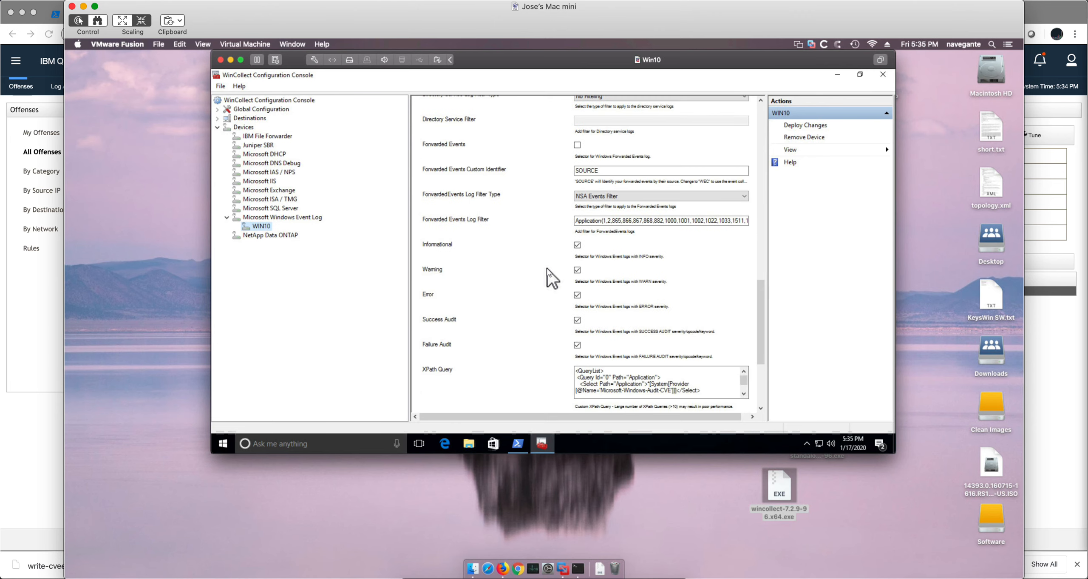
{"action": "left_click", "coordinate": [679, 330]}
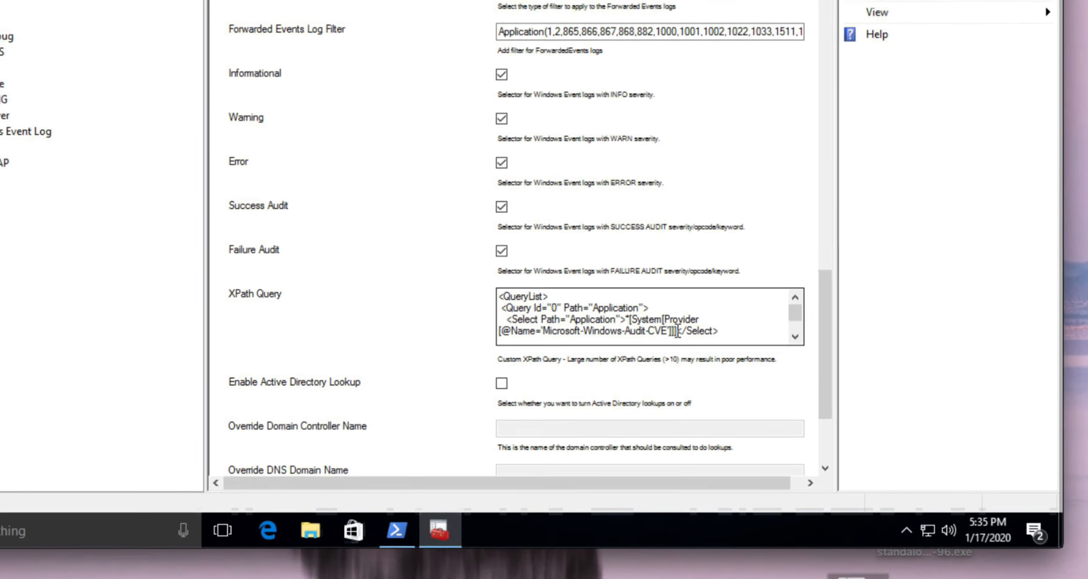
{"action": "left_click", "coordinate": [798, 337]}
{"action": "left_click", "coordinate": [799, 337]}
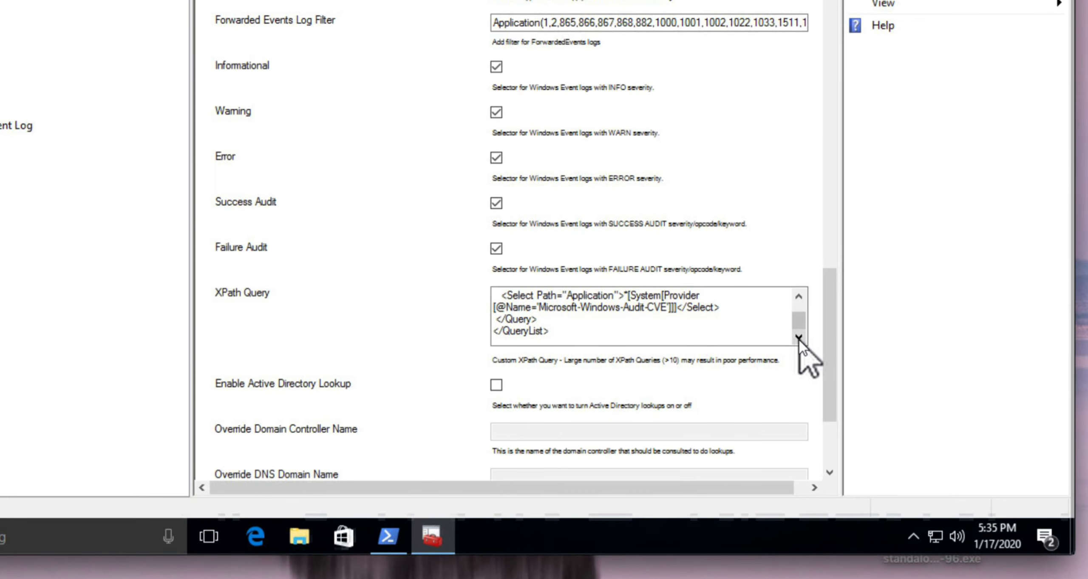
{"action": "left_click", "coordinate": [798, 296]}
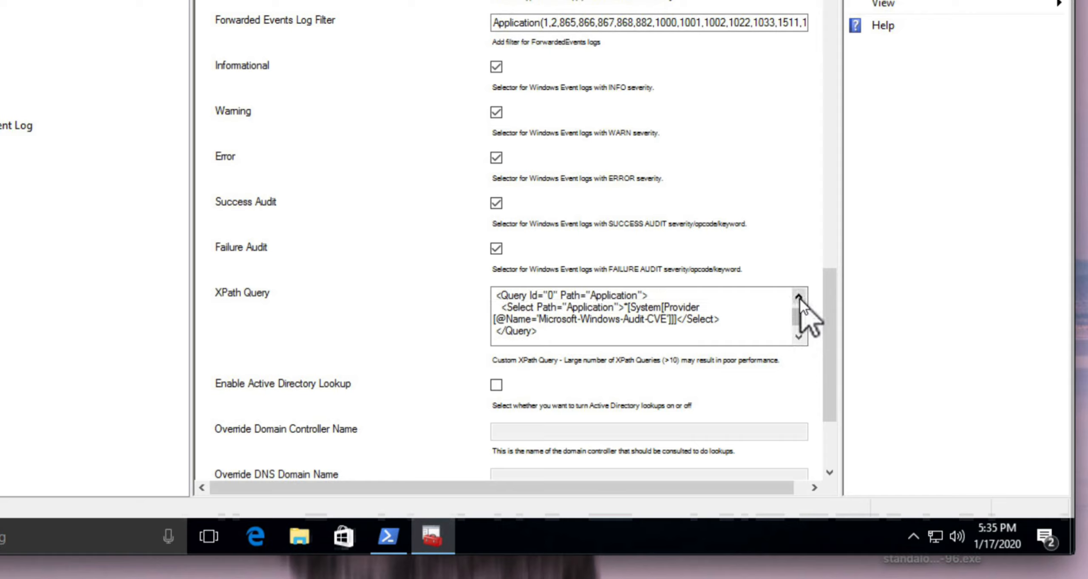
{"action": "left_click", "coordinate": [799, 296]}
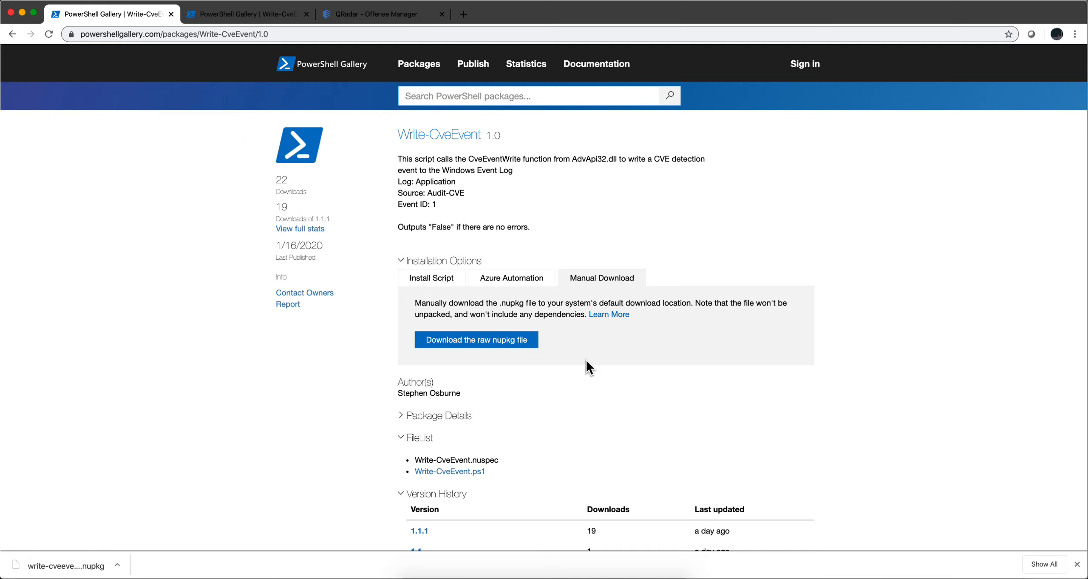
- Open the Write-CveEvent.ps1 file contents on the PowerShell Gallery package page and select the script header lines
{"action": "scroll", "coordinate": [586, 361], "scroll_direction": "down", "scroll_amount": 3}
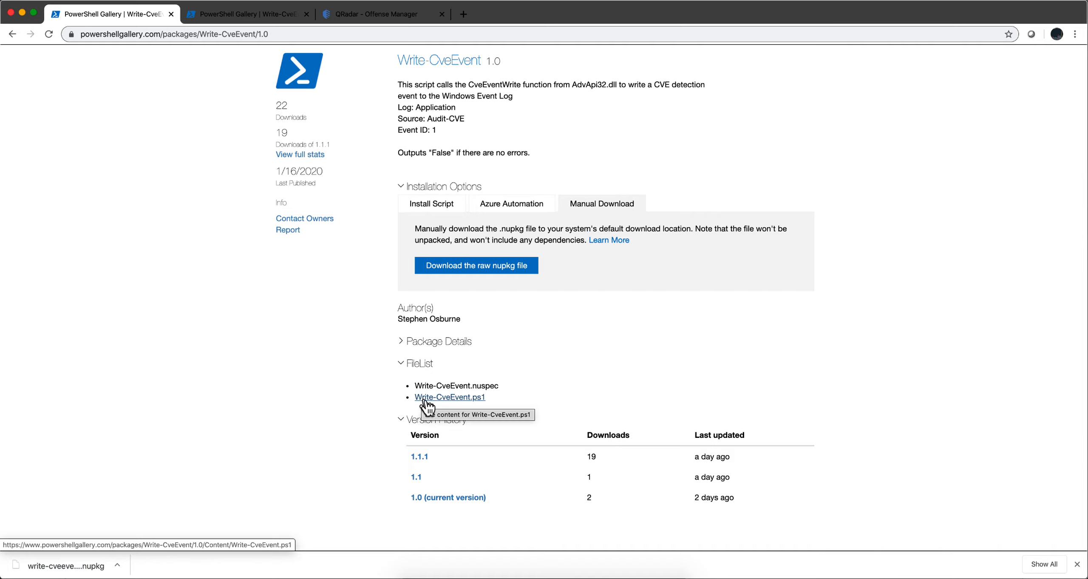
{"action": "left_click", "coordinate": [467, 400]}
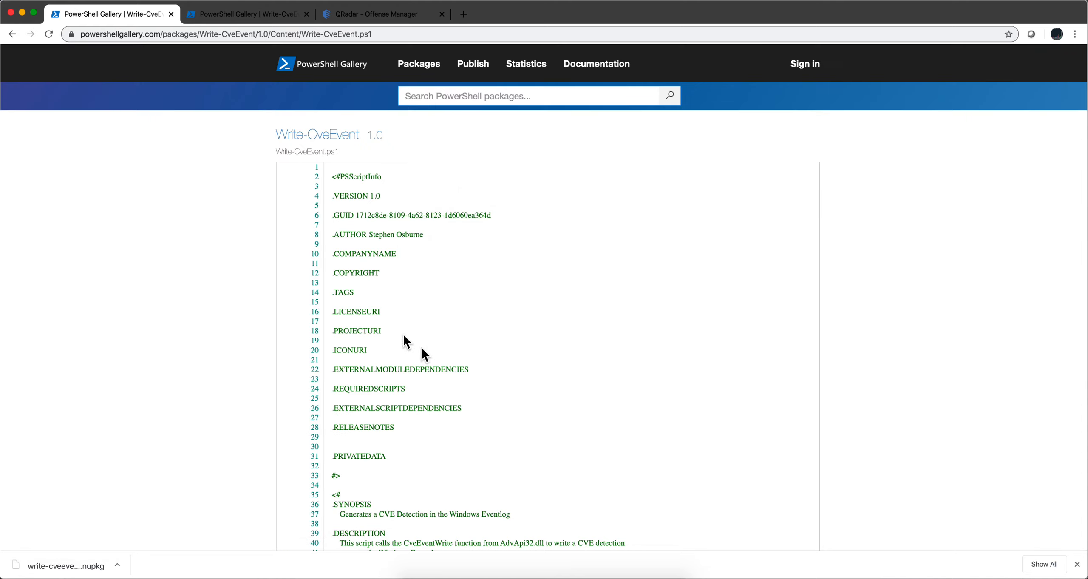
{"action": "left_click_drag", "start_coordinate": [333, 174], "coordinate": [379, 346]}
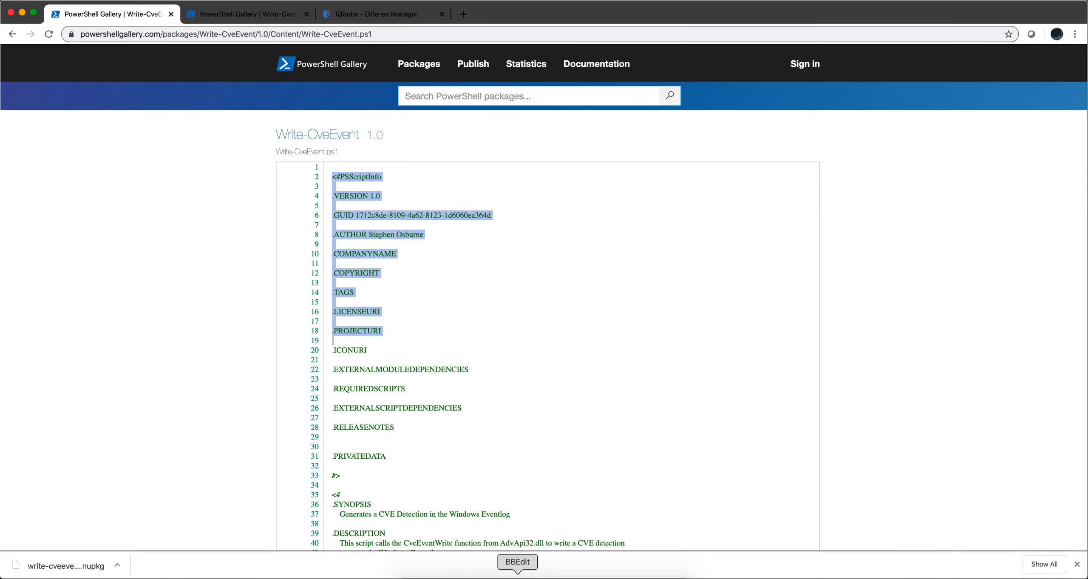
- Switch to the virtual machine and read through the Write-CveEvent script previously run in the PowerShell window
{"action": "left_click", "coordinate": [529, 576]}
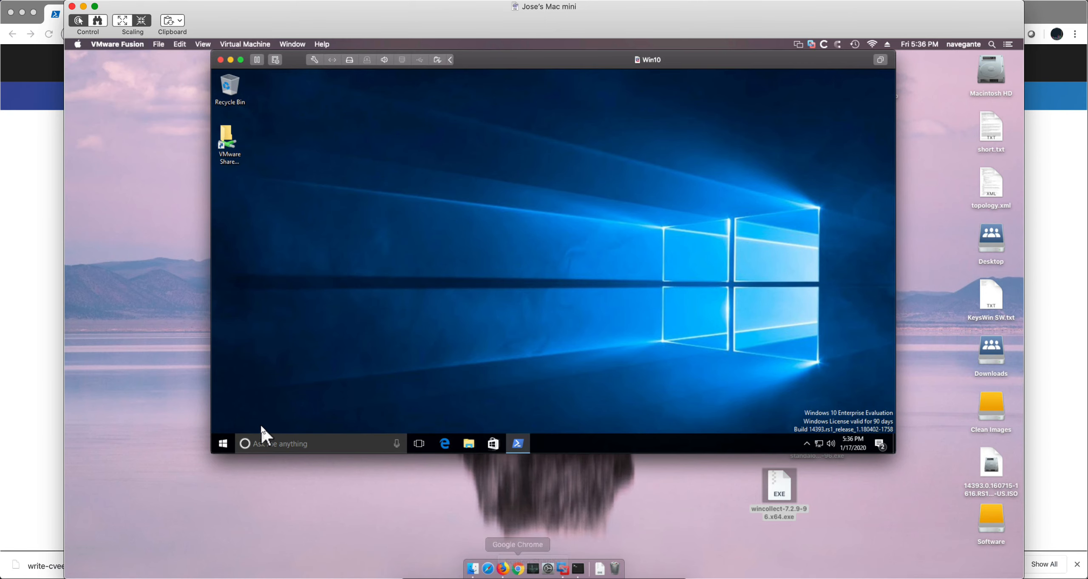
{"action": "left_click", "coordinate": [517, 444]}
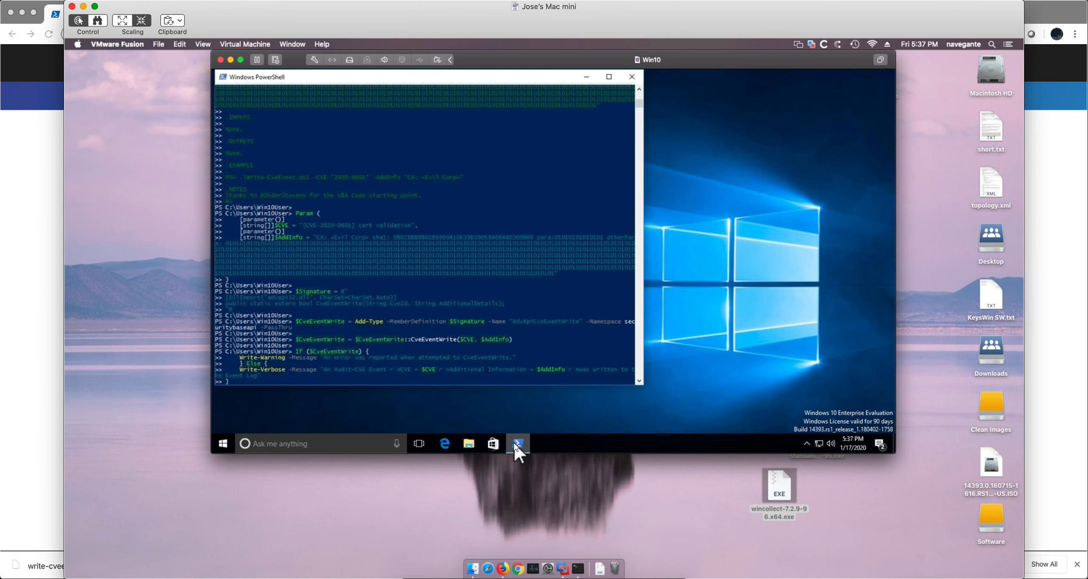
{"action": "scroll", "coordinate": [402, 284], "scroll_direction": "up", "scroll_amount": 12}
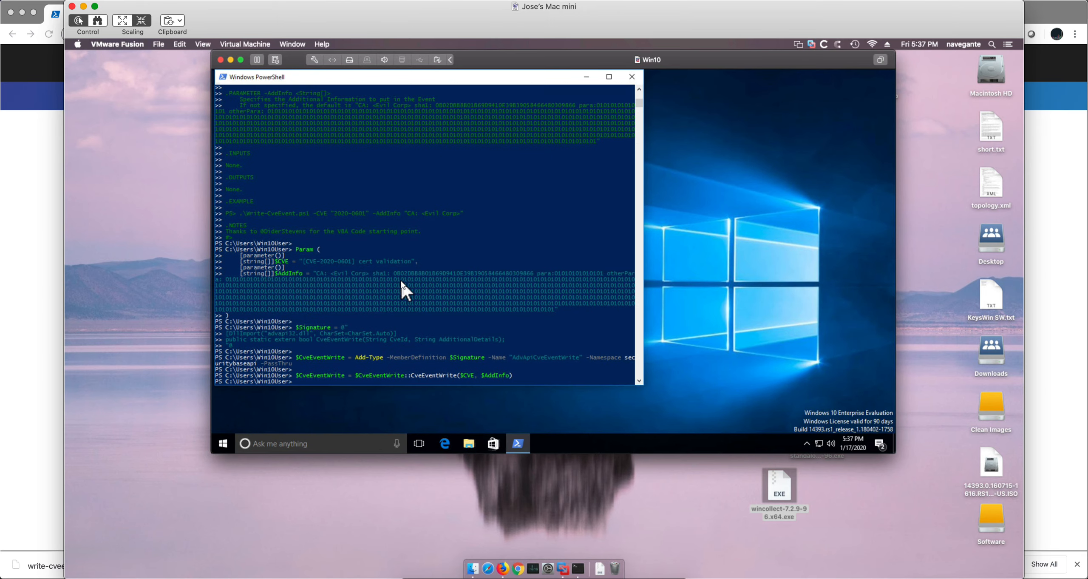
{"action": "scroll", "coordinate": [400, 279], "scroll_direction": "up", "scroll_amount": 5}
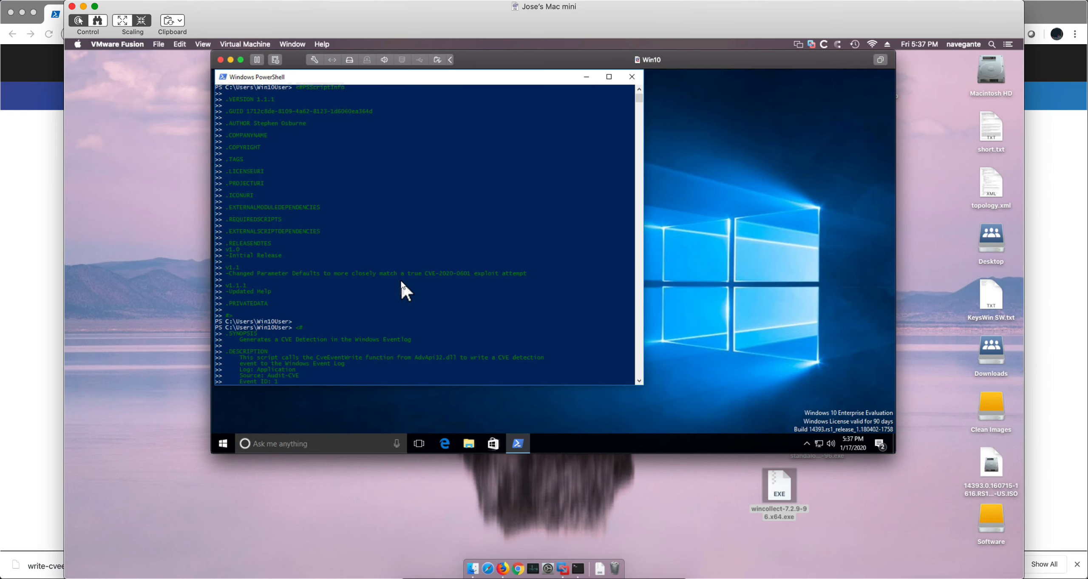
{"action": "scroll", "coordinate": [400, 279], "scroll_direction": "down", "scroll_amount": 12}
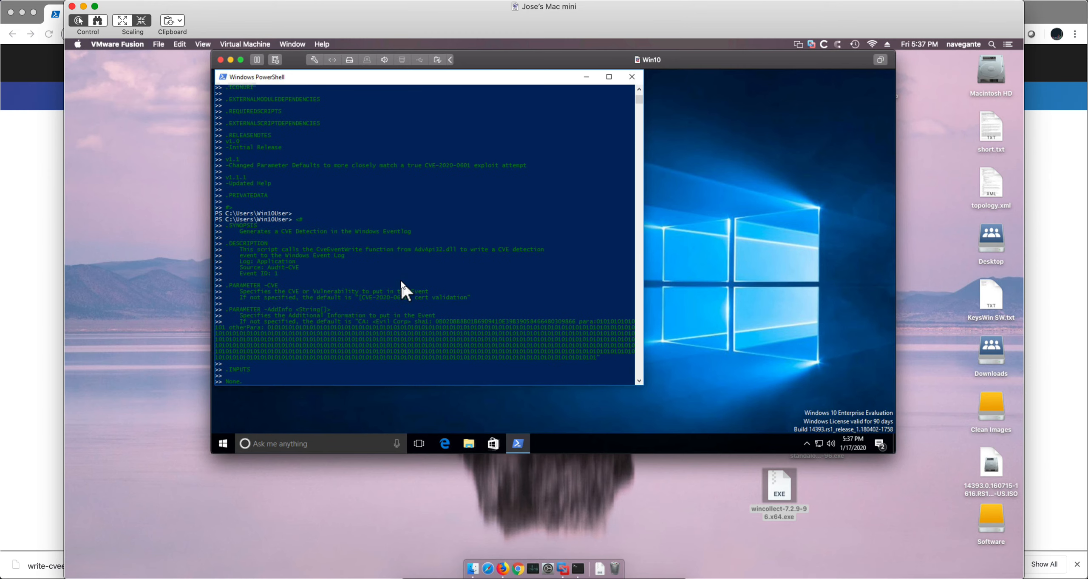
{"action": "scroll", "coordinate": [400, 278], "scroll_direction": "down", "scroll_amount": 14}
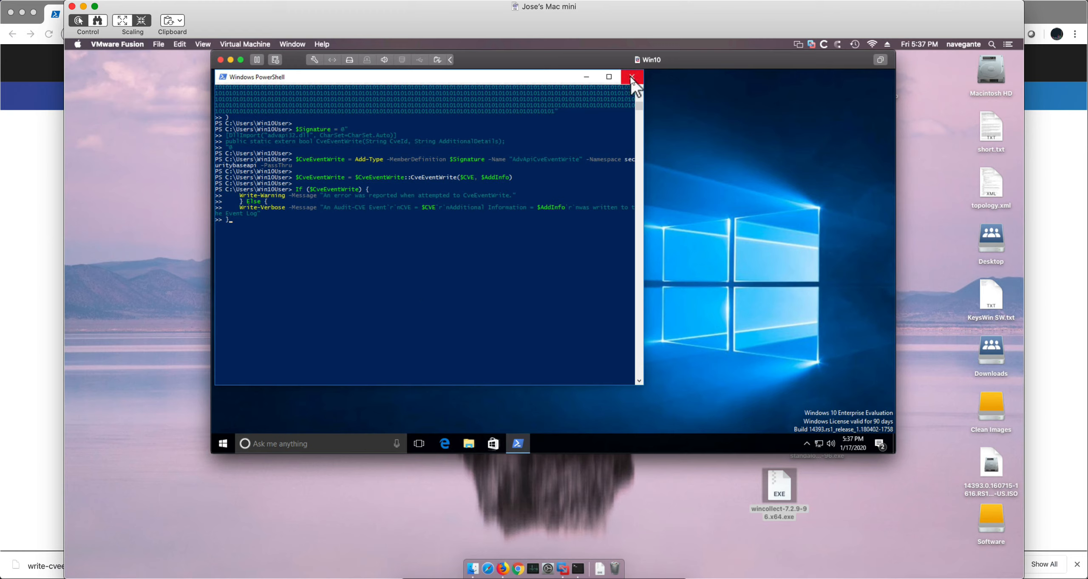
- Close the PowerShell window and return to the QRadar offense tab in the browser
{"action": "left_click", "coordinate": [632, 78]}
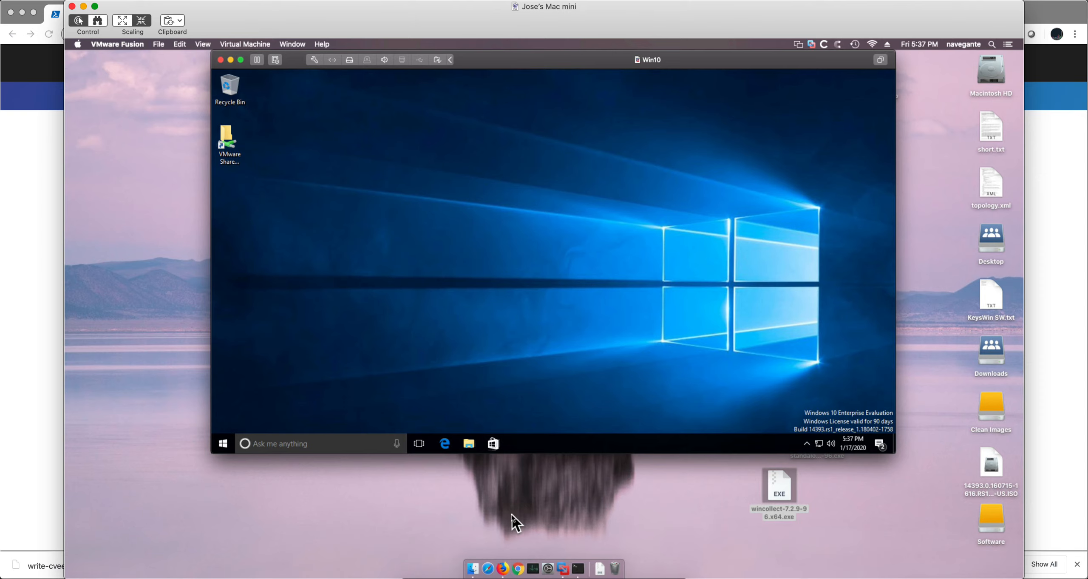
{"action": "left_click", "coordinate": [441, 575]}
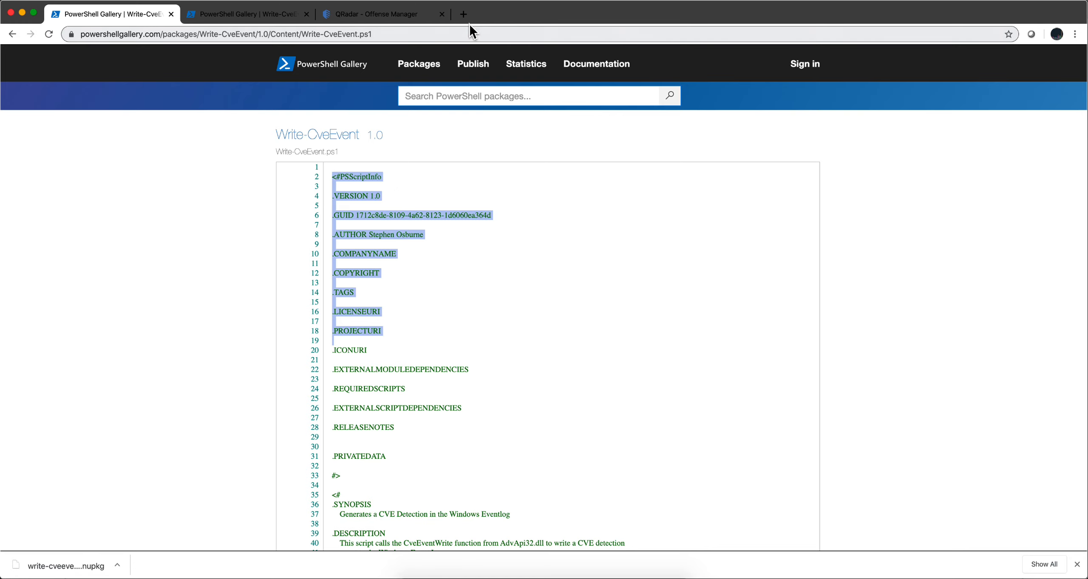
{"action": "left_click", "coordinate": [373, 19]}
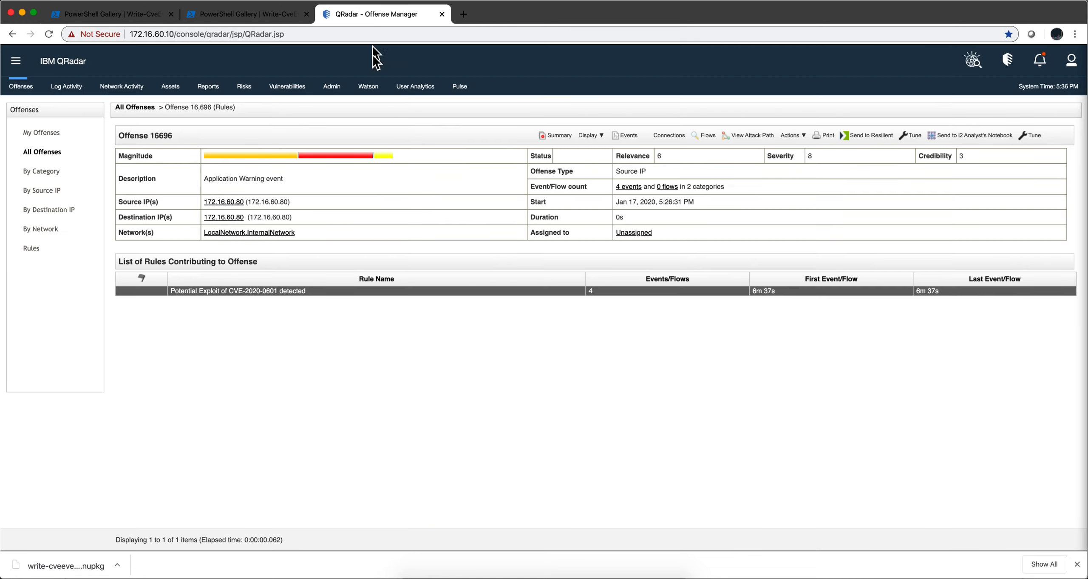
- Open the offense's list of events and view the details of an Application Warning event
{"action": "left_click", "coordinate": [629, 186]}
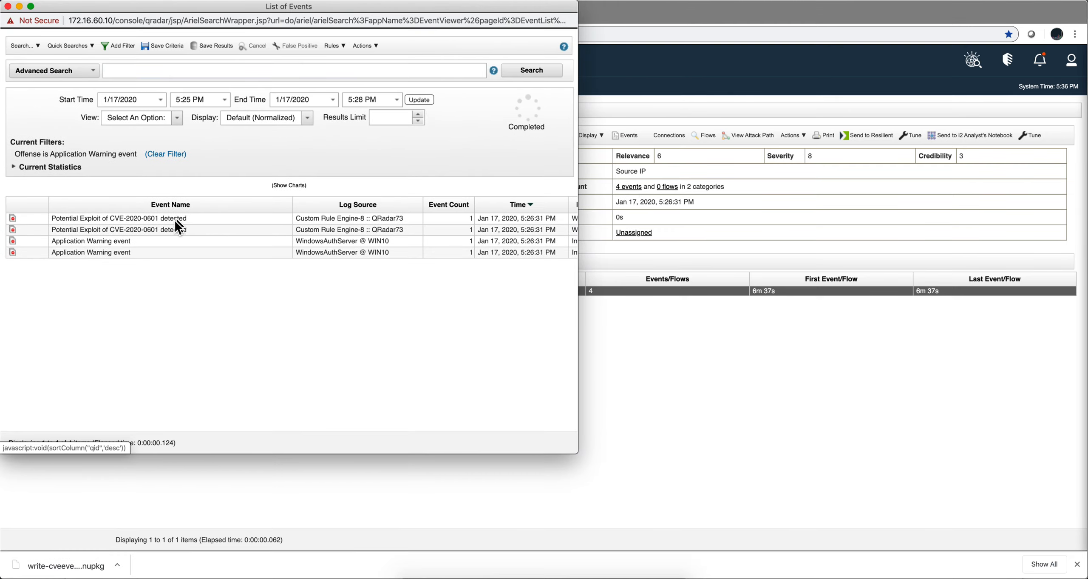
{"action": "double_click", "coordinate": [139, 240]}
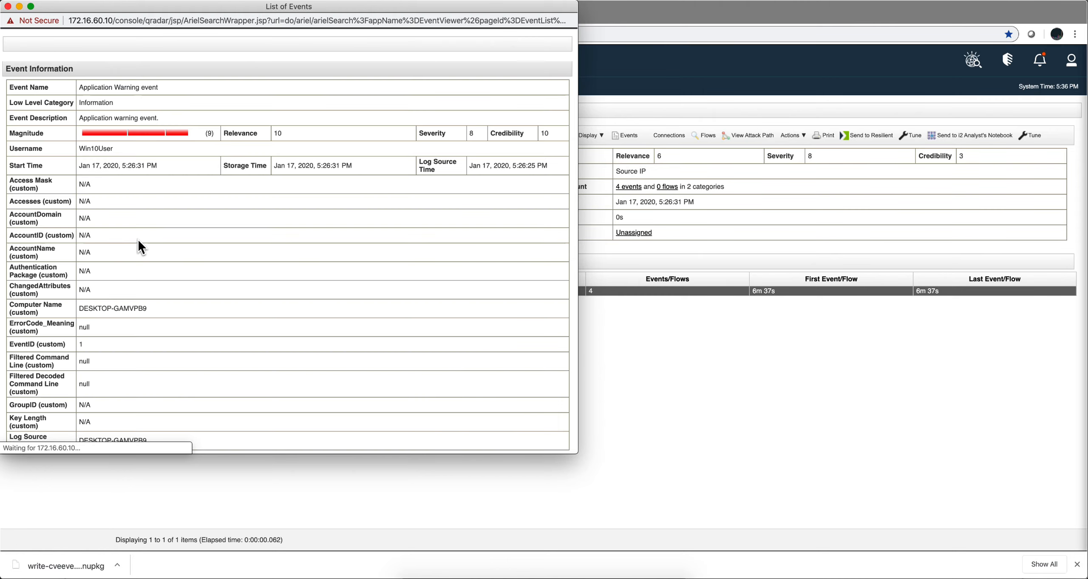
- Scroll through the event's details down to its payload information, then close the event details window
{"action": "scroll", "coordinate": [158, 222], "scroll_direction": "down", "scroll_amount": 2}
{"action": "scroll", "coordinate": [158, 223], "scroll_direction": "down", "scroll_amount": 10}
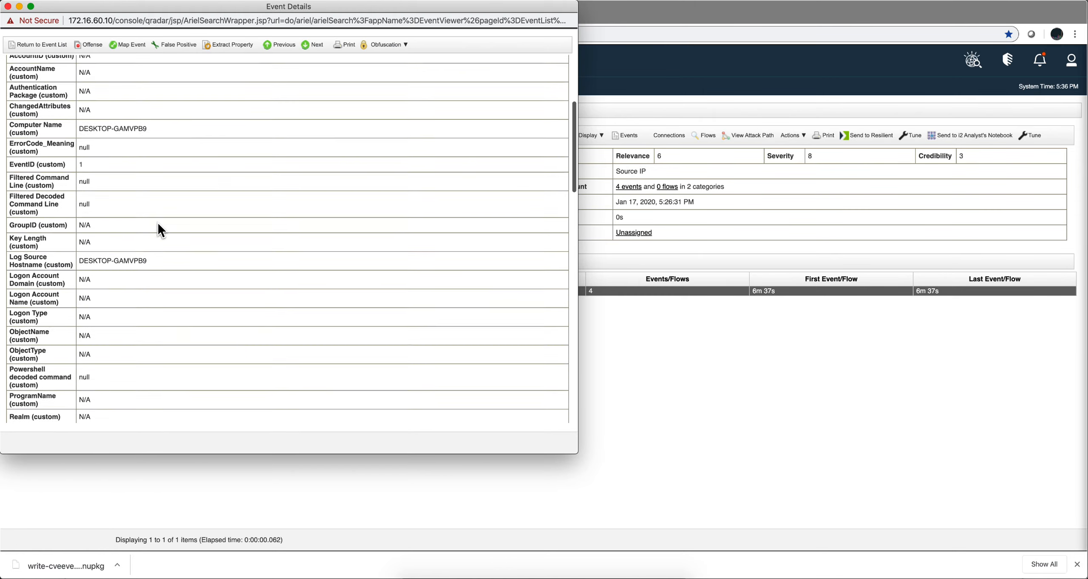
{"action": "scroll", "coordinate": [158, 223], "scroll_direction": "down", "scroll_amount": 4}
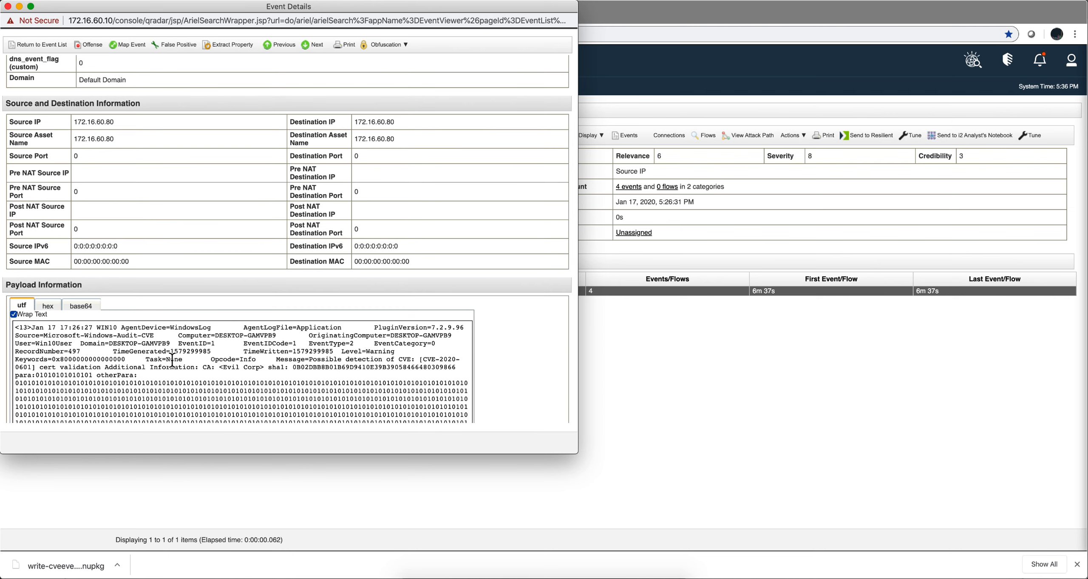
{"action": "scroll", "coordinate": [171, 360], "scroll_direction": "down", "scroll_amount": 2}
{"action": "scroll", "coordinate": [172, 360], "scroll_direction": "up", "scroll_amount": 2}
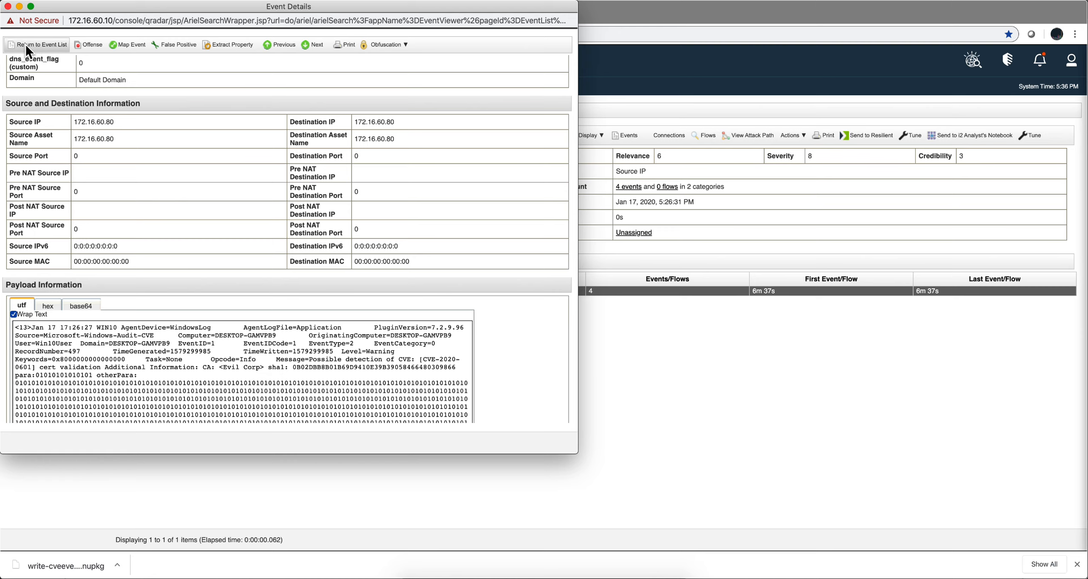
{"action": "left_click", "coordinate": [8, 6]}
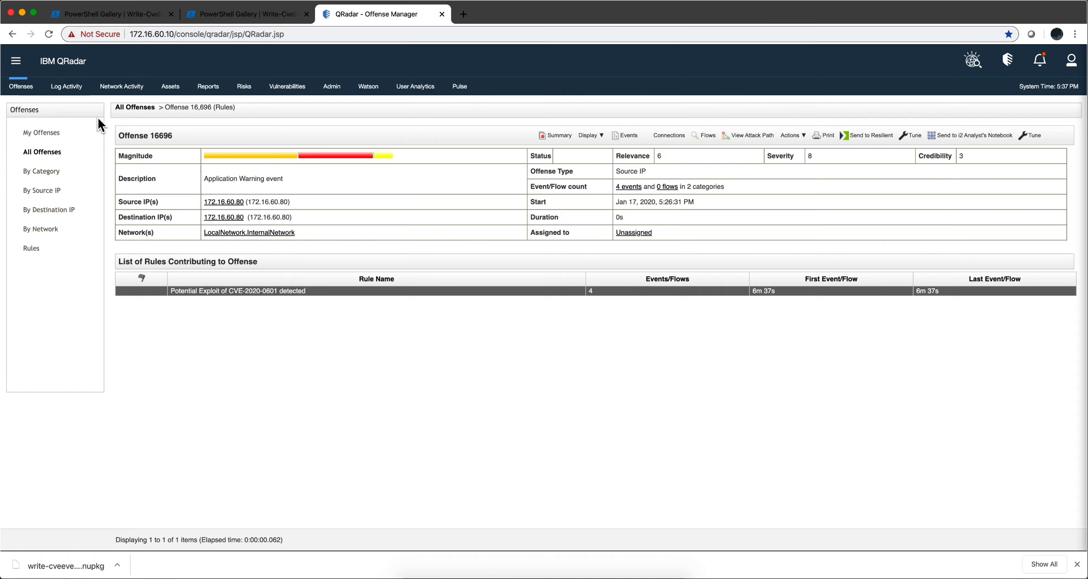
- Open the 'Potential Exploit of CVE-2020-0601 detected' rule in the Rule Wizard and advance to its Rule Response page
{"action": "left_click", "coordinate": [585, 136]}
{"action": "left_click", "coordinate": [604, 250]}
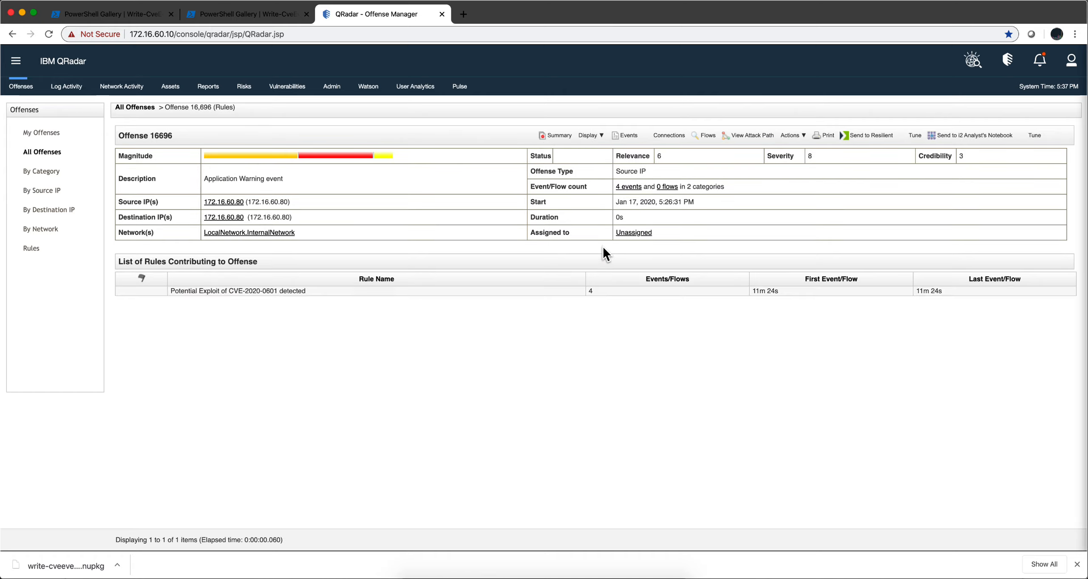
{"action": "double_click", "coordinate": [313, 290]}
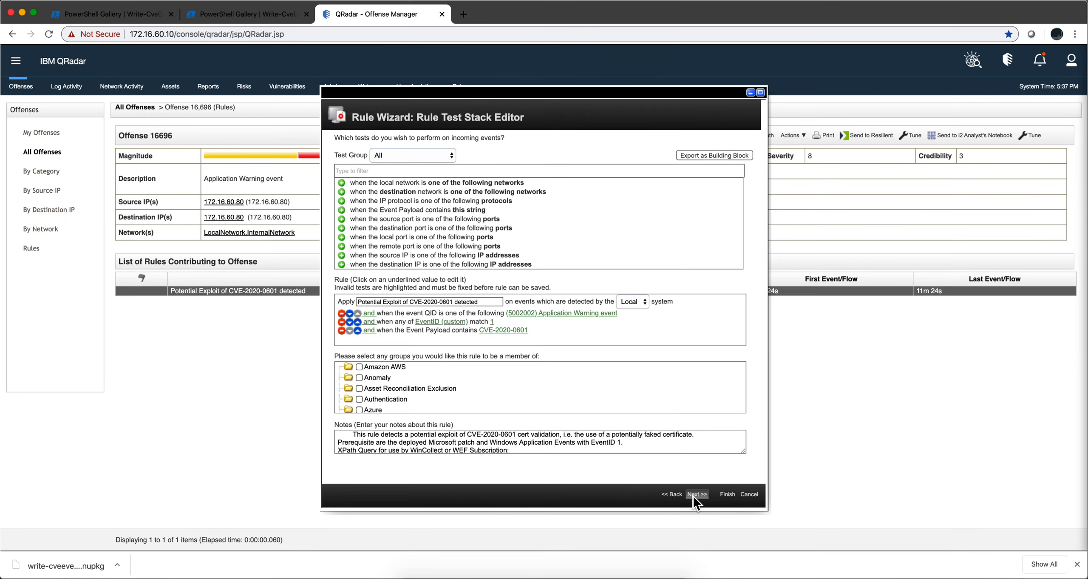
{"action": "left_click", "coordinate": [696, 494]}
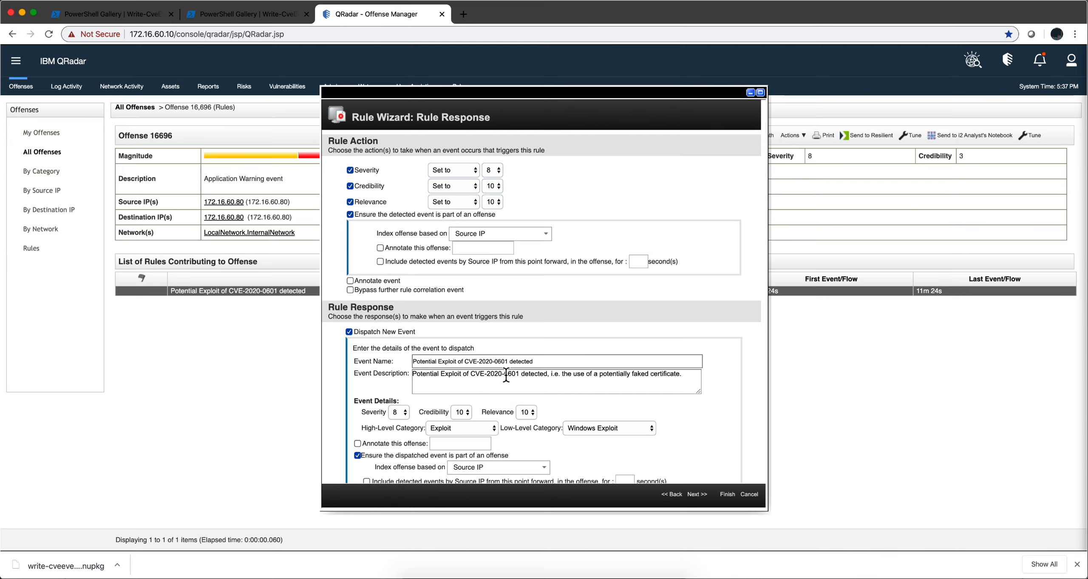
- Review the rule's actions, dispatched event settings and enable option, then go back to the test stack editor
{"action": "scroll", "coordinate": [511, 382], "scroll_direction": "down", "scroll_amount": 1}
{"action": "scroll", "coordinate": [511, 383], "scroll_direction": "down", "scroll_amount": 8}
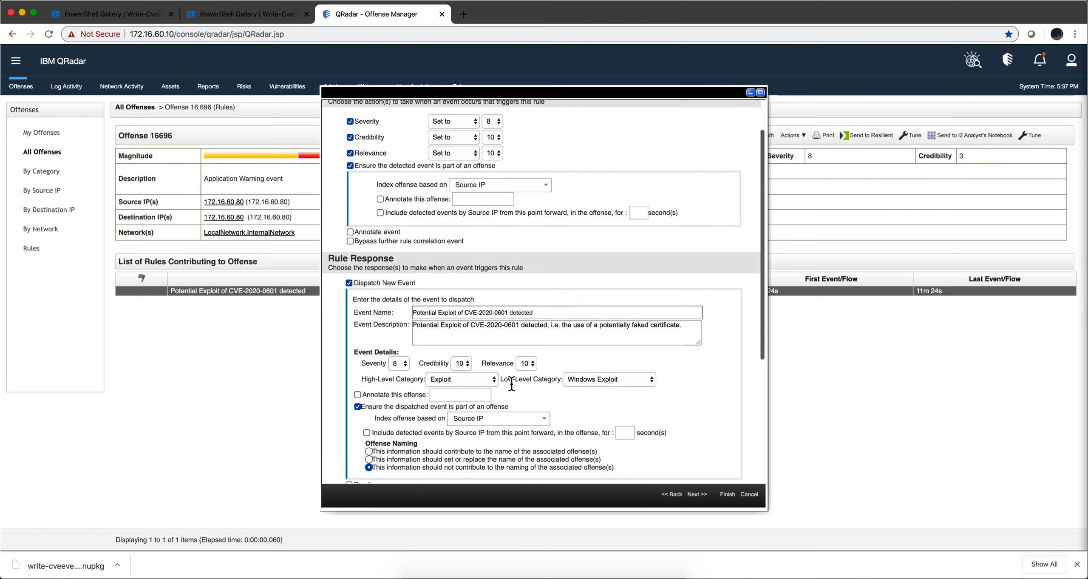
{"action": "scroll", "coordinate": [511, 383], "scroll_direction": "down", "scroll_amount": 3}
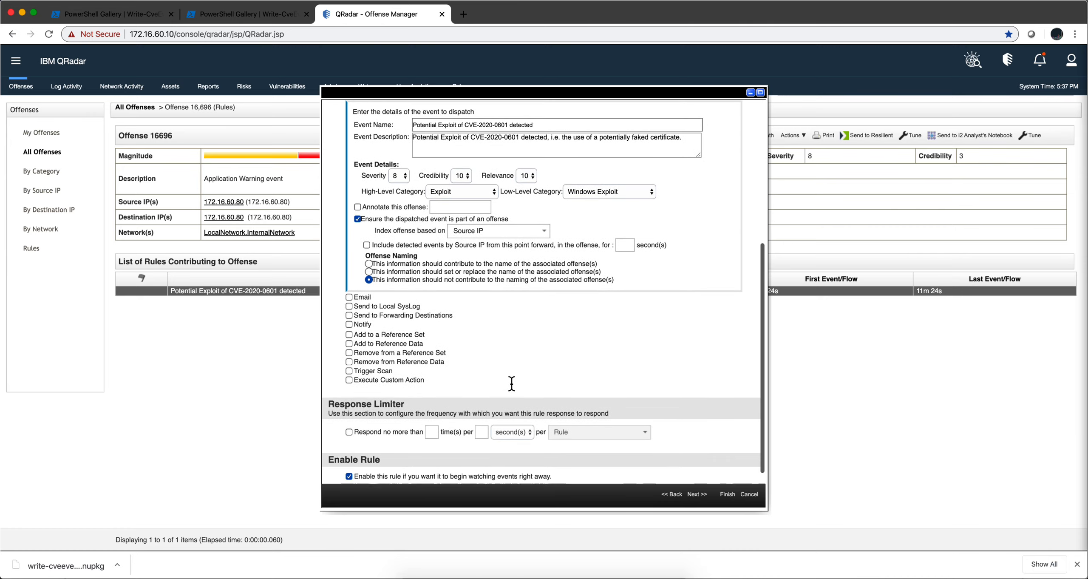
{"action": "scroll", "coordinate": [512, 383], "scroll_direction": "up", "scroll_amount": 7}
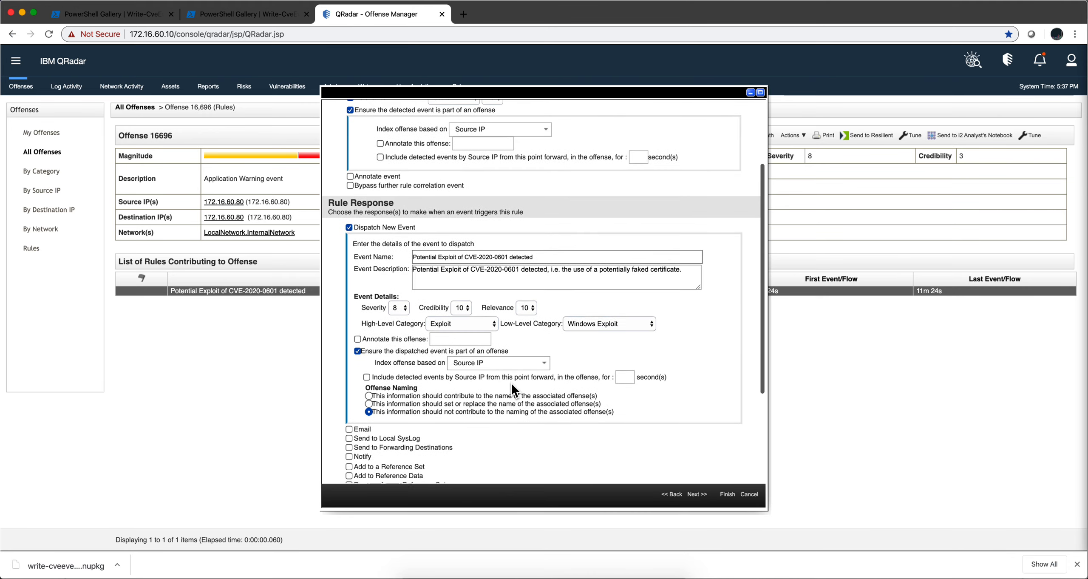
{"action": "left_click", "coordinate": [672, 494]}
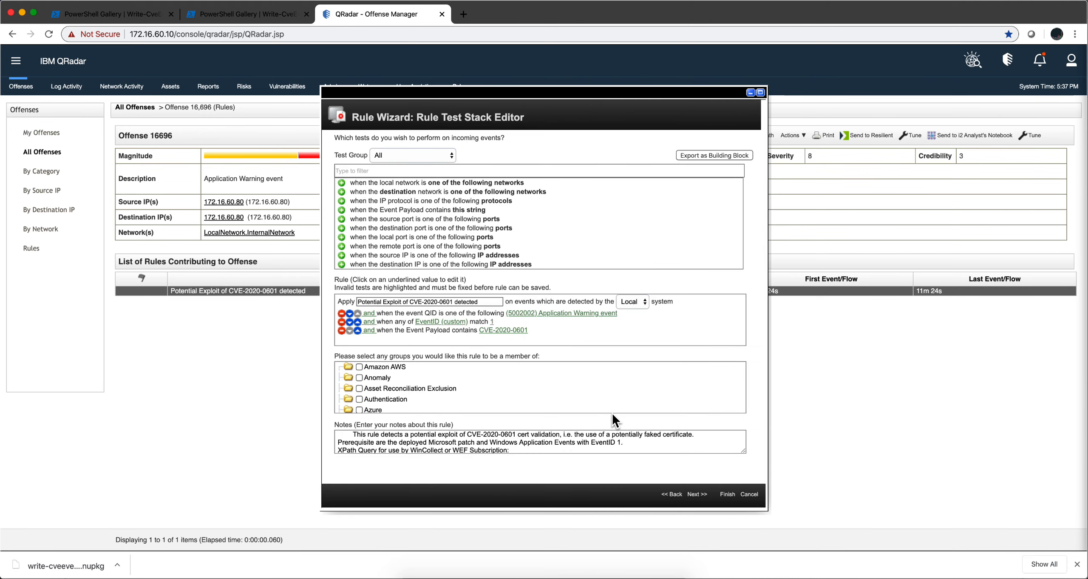
- Scroll through the rule's groups and notes in the test stack editor
{"action": "scroll", "coordinate": [612, 410], "scroll_direction": "down", "scroll_amount": 4}
{"action": "scroll", "coordinate": [610, 440], "scroll_direction": "down", "scroll_amount": 2}
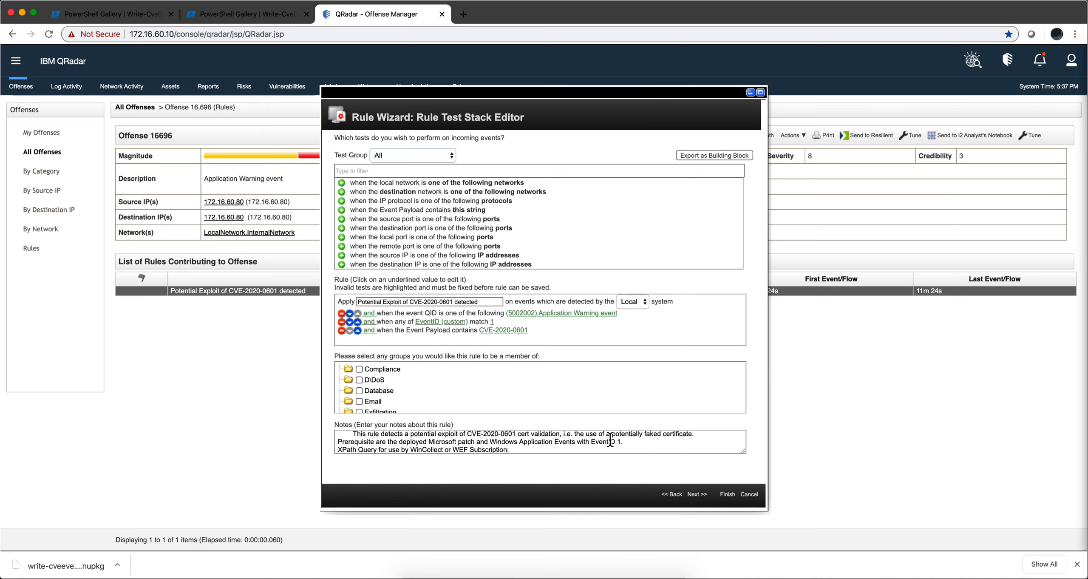
{"action": "scroll", "coordinate": [611, 440], "scroll_direction": "up", "scroll_amount": 1}
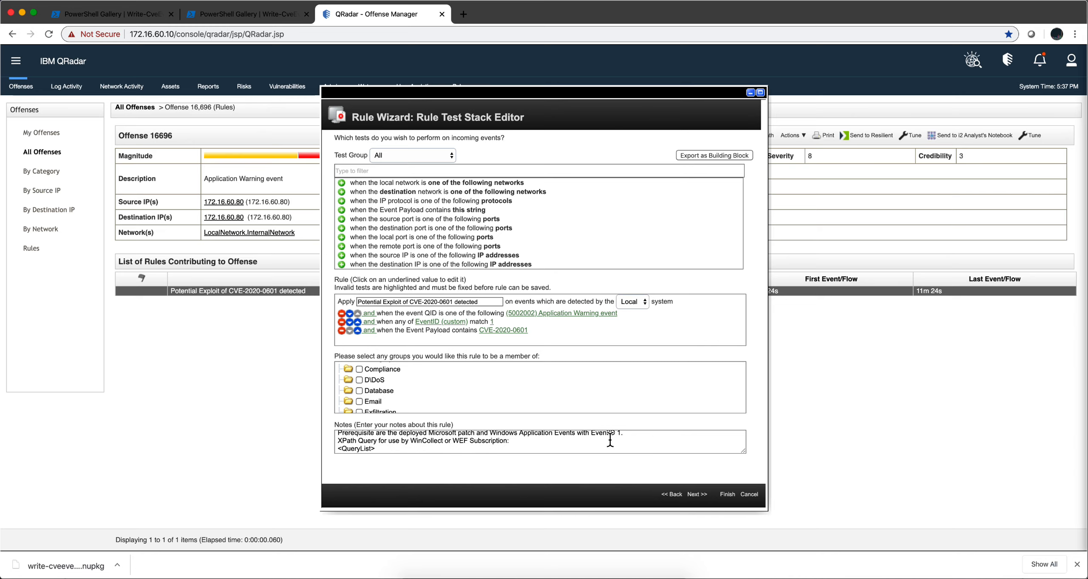
{"action": "scroll", "coordinate": [610, 440], "scroll_direction": "down", "scroll_amount": 2}
{"action": "scroll", "coordinate": [610, 440], "scroll_direction": "up", "scroll_amount": 3}
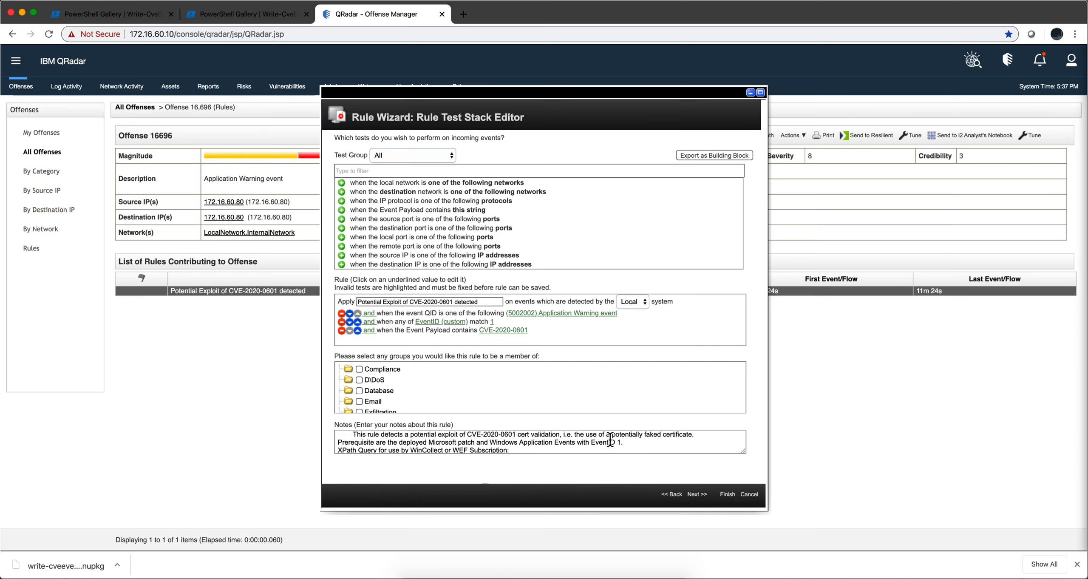